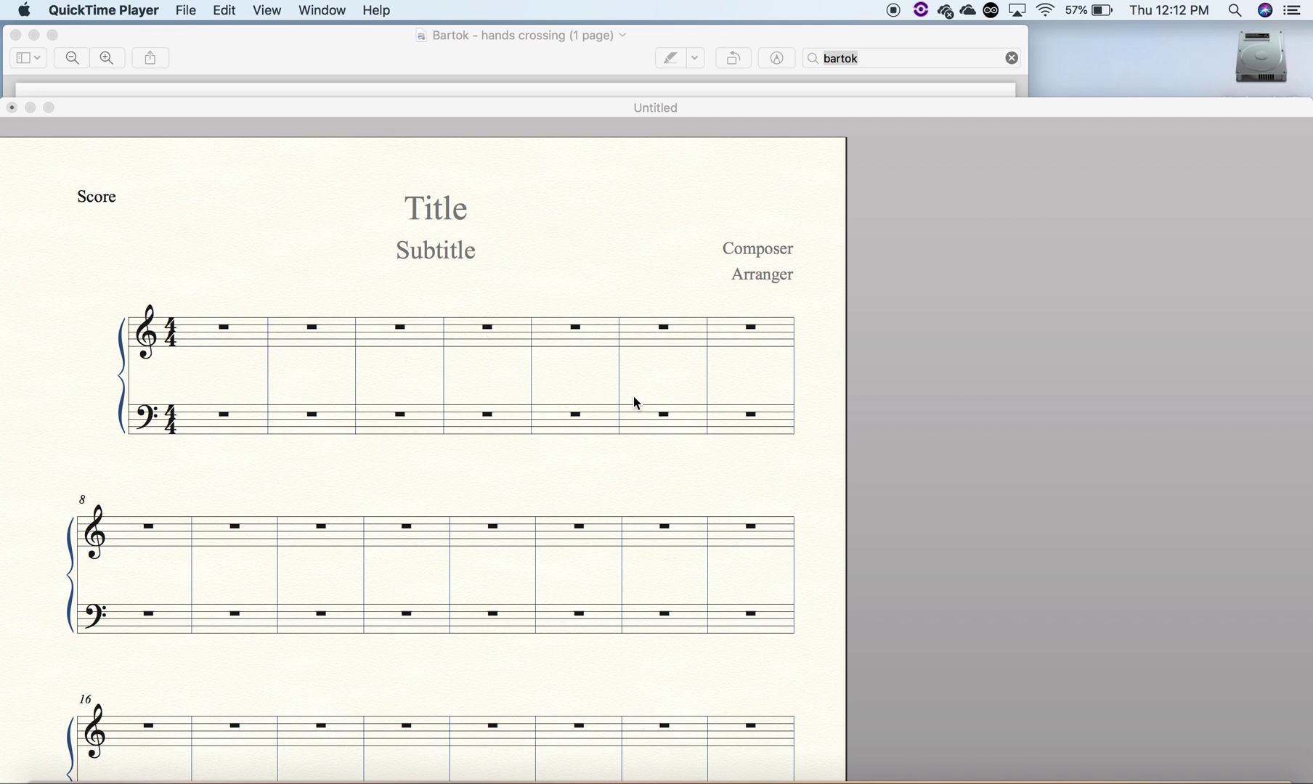
Look over the Bartók reference score alongside the blank Finale score.
{"action": "left_click", "coordinate": [599, 227]}
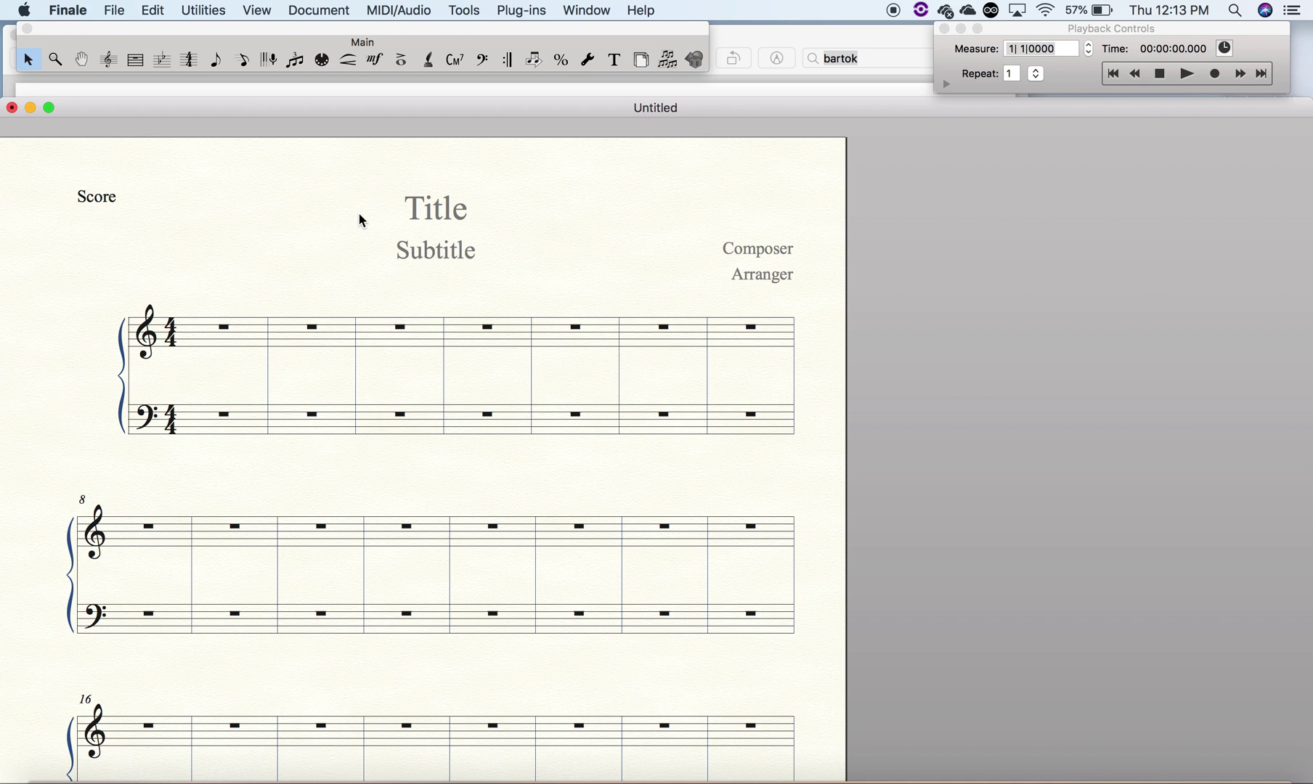
{"action": "left_click", "coordinate": [714, 86]}
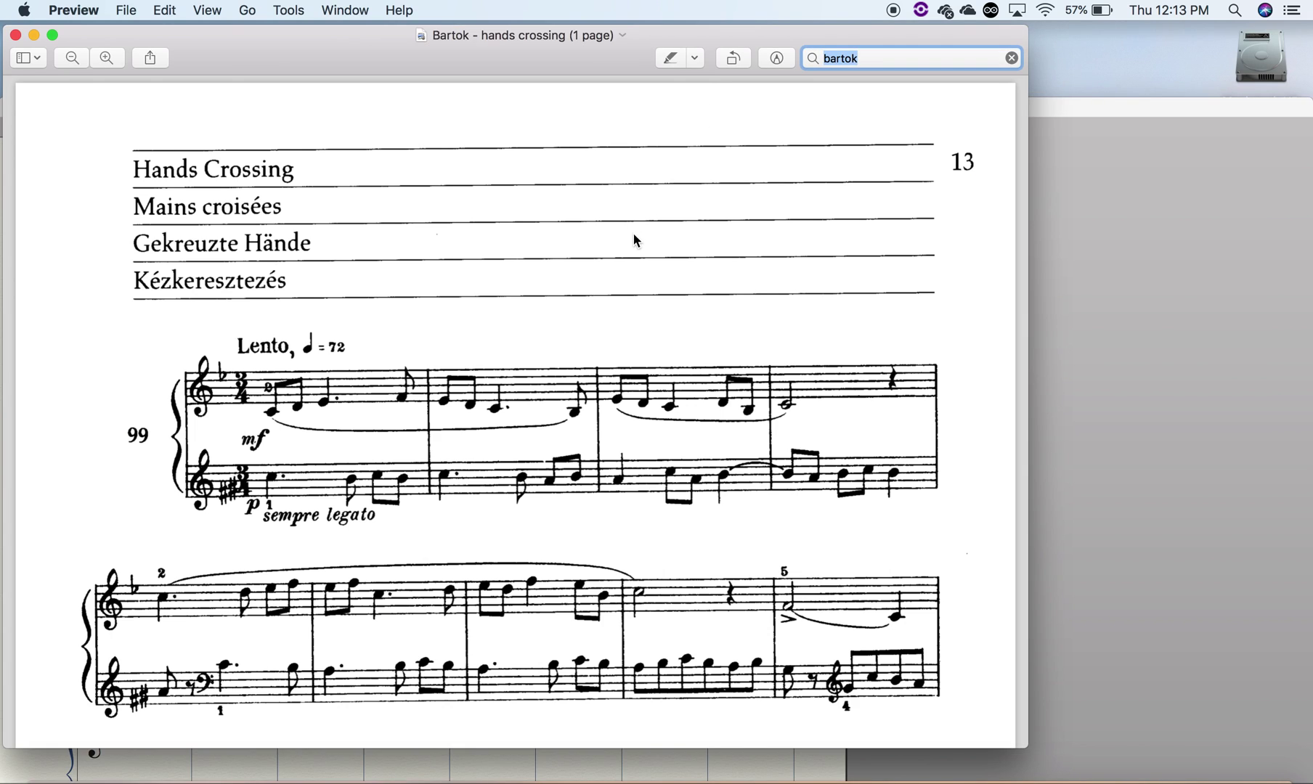
{"action": "scroll", "coordinate": [256, 323], "scroll_direction": "down", "scroll_amount": 3}
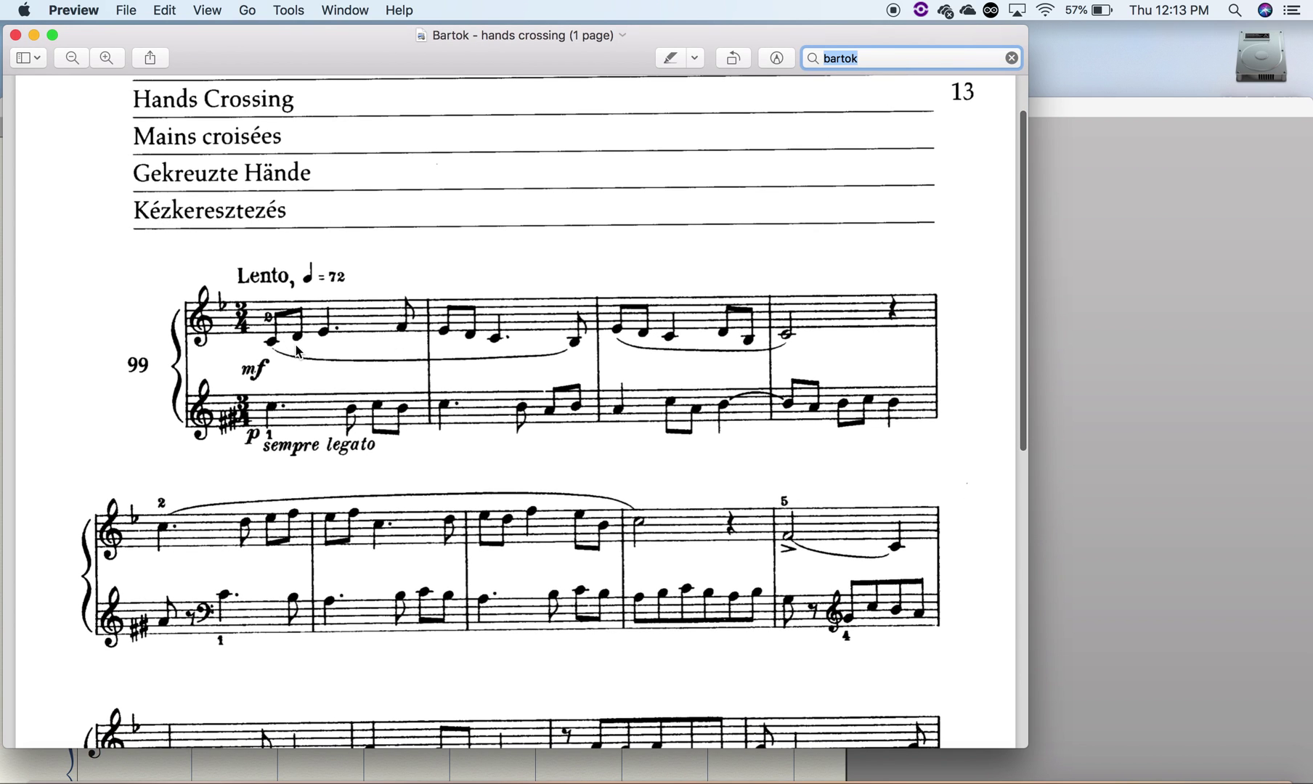
{"action": "scroll", "coordinate": [346, 356], "scroll_direction": "down", "scroll_amount": 5}
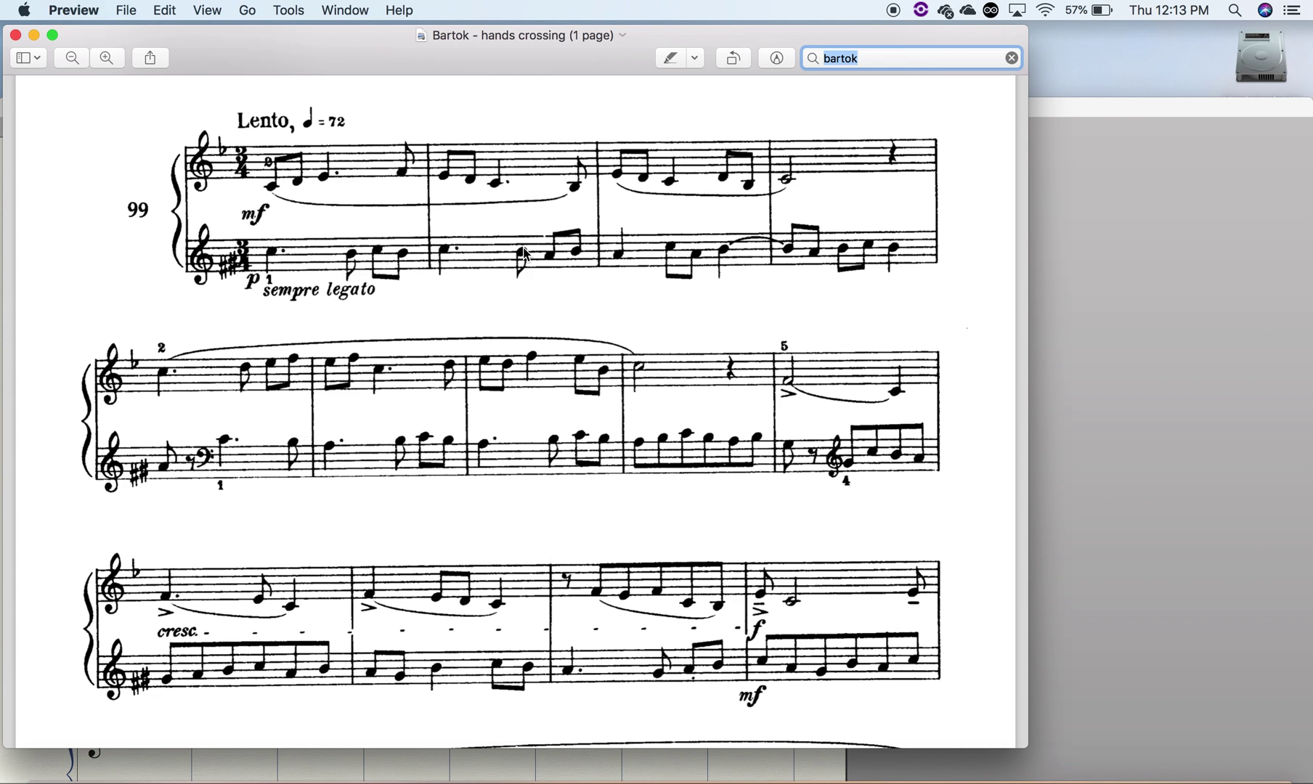
Move the score lower, shrink the Bartók reference to a strip, and select the Key Signature tool.
{"action": "left_click", "coordinate": [1116, 579]}
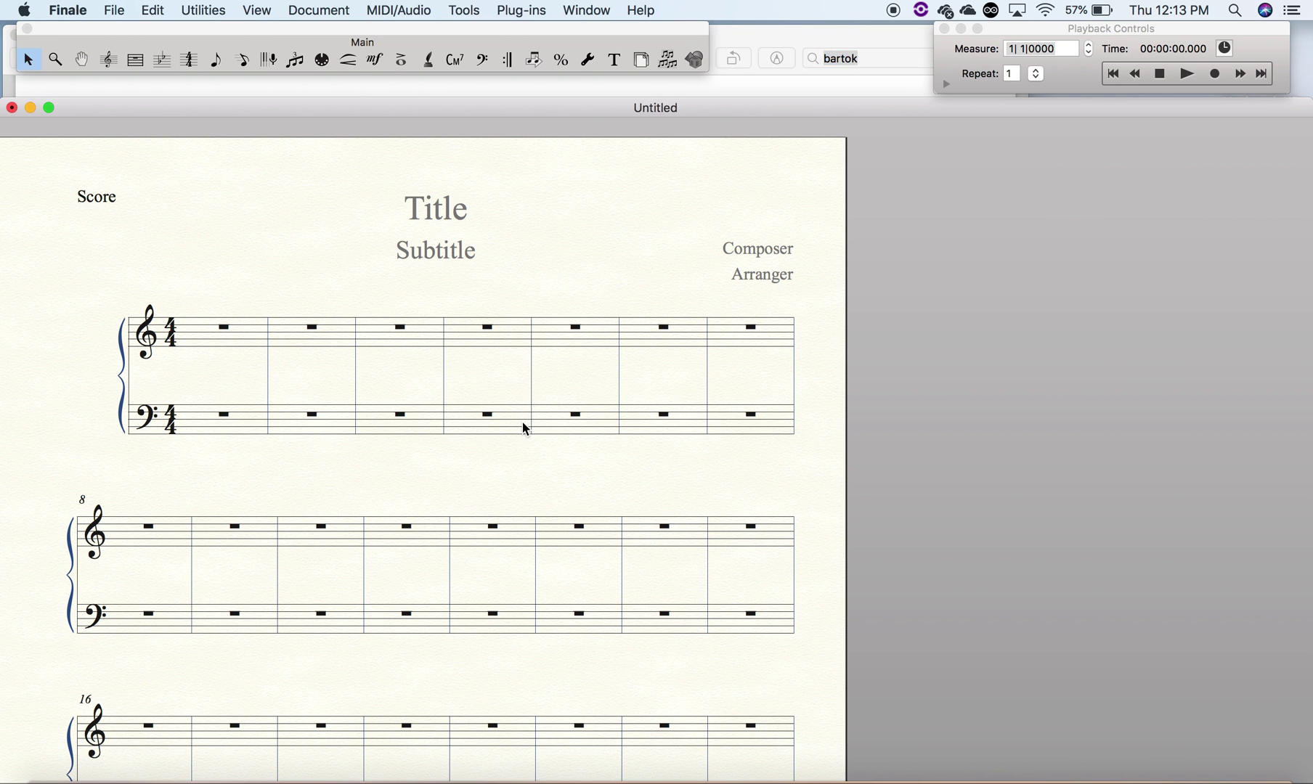
{"action": "left_click_drag", "start_coordinate": [579, 102], "coordinate": [600, 152]}
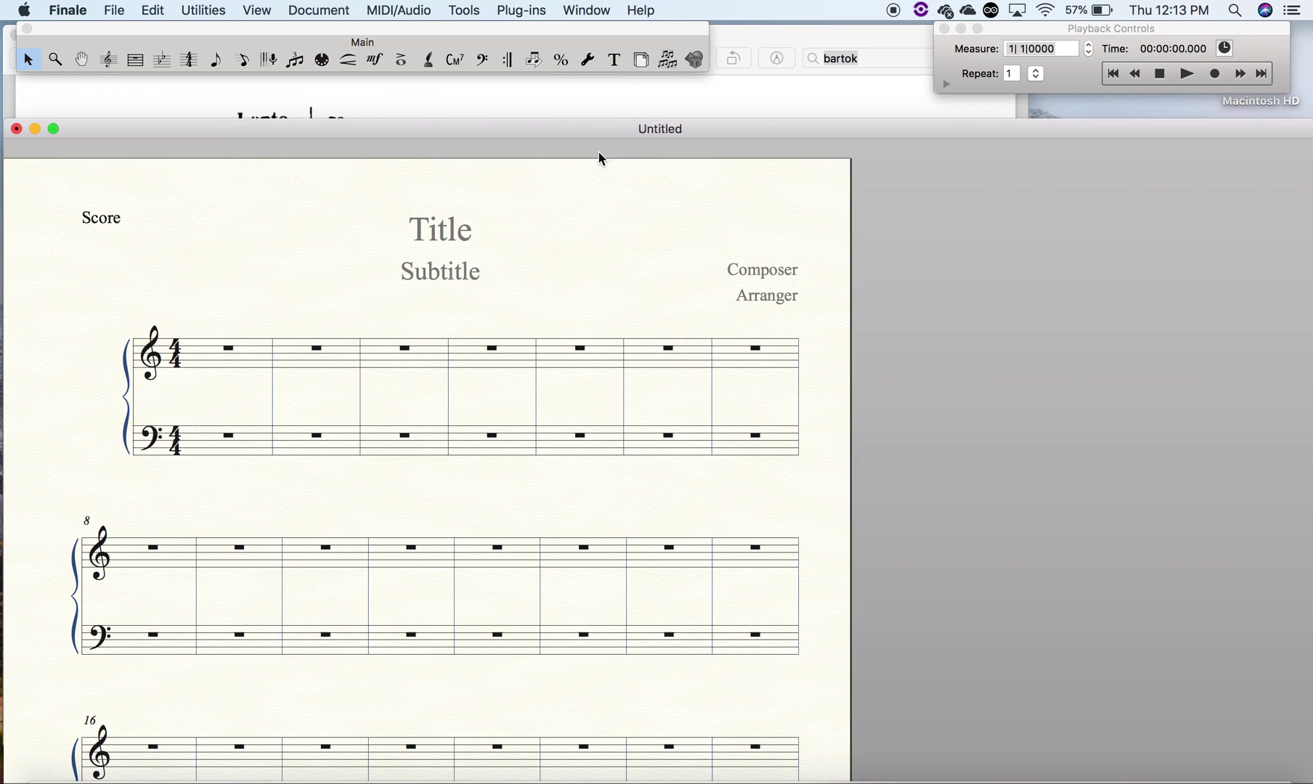
{"action": "left_click", "coordinate": [589, 109]}
{"action": "left_click_drag", "start_coordinate": [1026, 751], "coordinate": [1139, 416]}
{"action": "left_click", "coordinate": [723, 552]}
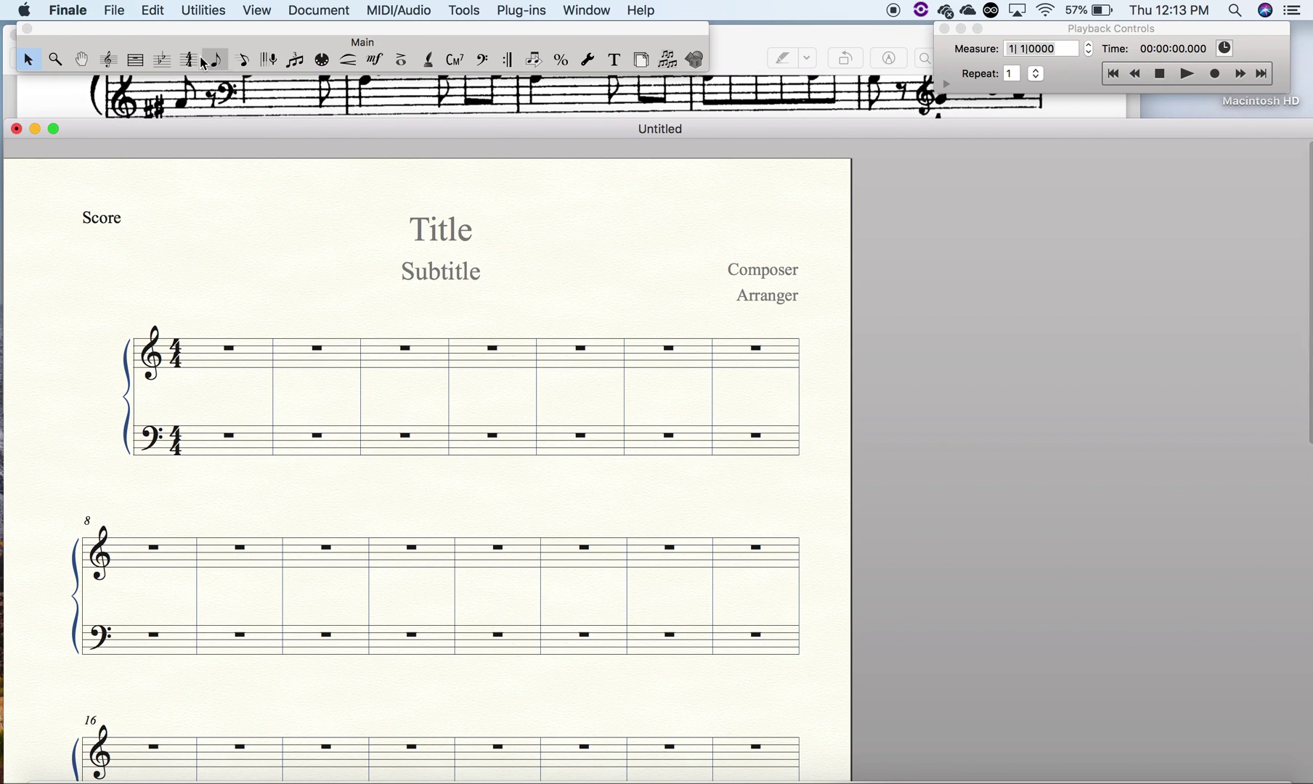
{"action": "left_click", "coordinate": [161, 61]}
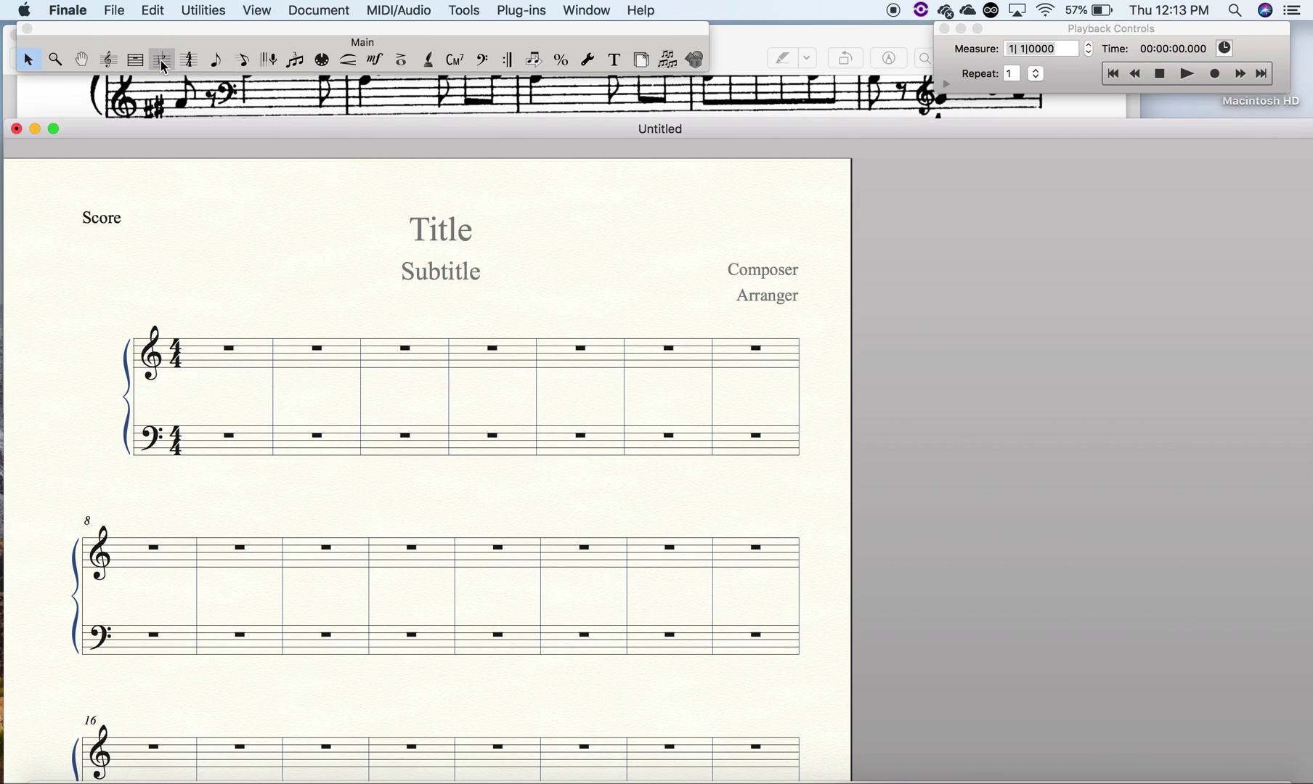
Choose a Nonstandard key for measure 1 and advance to linear key format 2.
{"action": "double_click", "coordinate": [218, 356]}
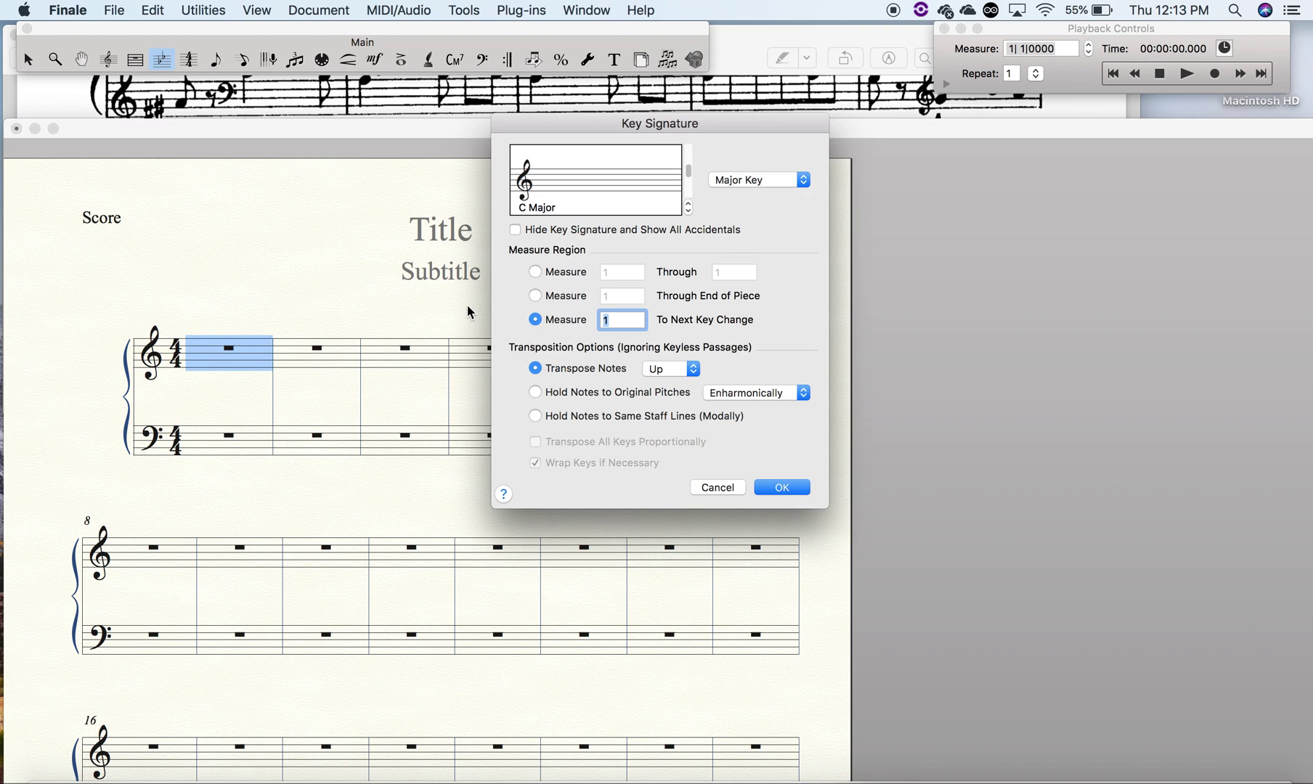
{"action": "left_click", "coordinate": [757, 182]}
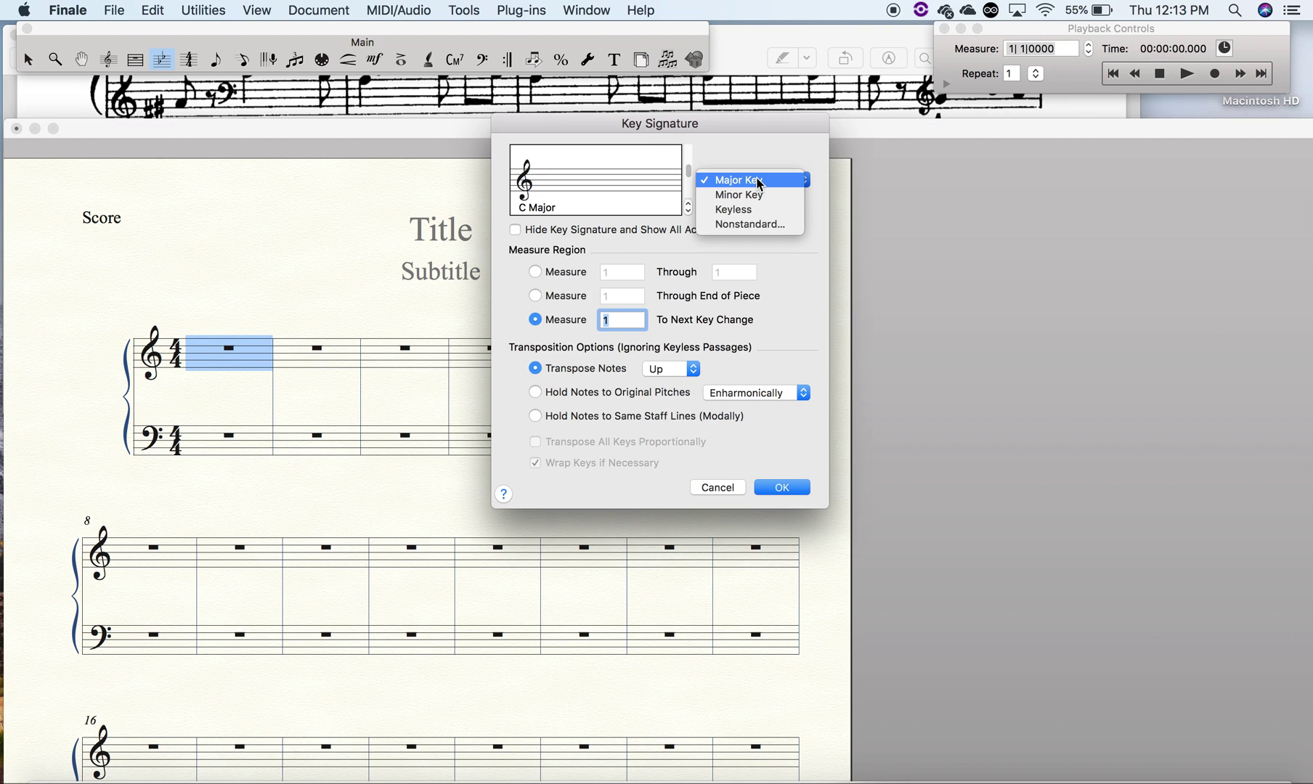
{"action": "left_click", "coordinate": [755, 223]}
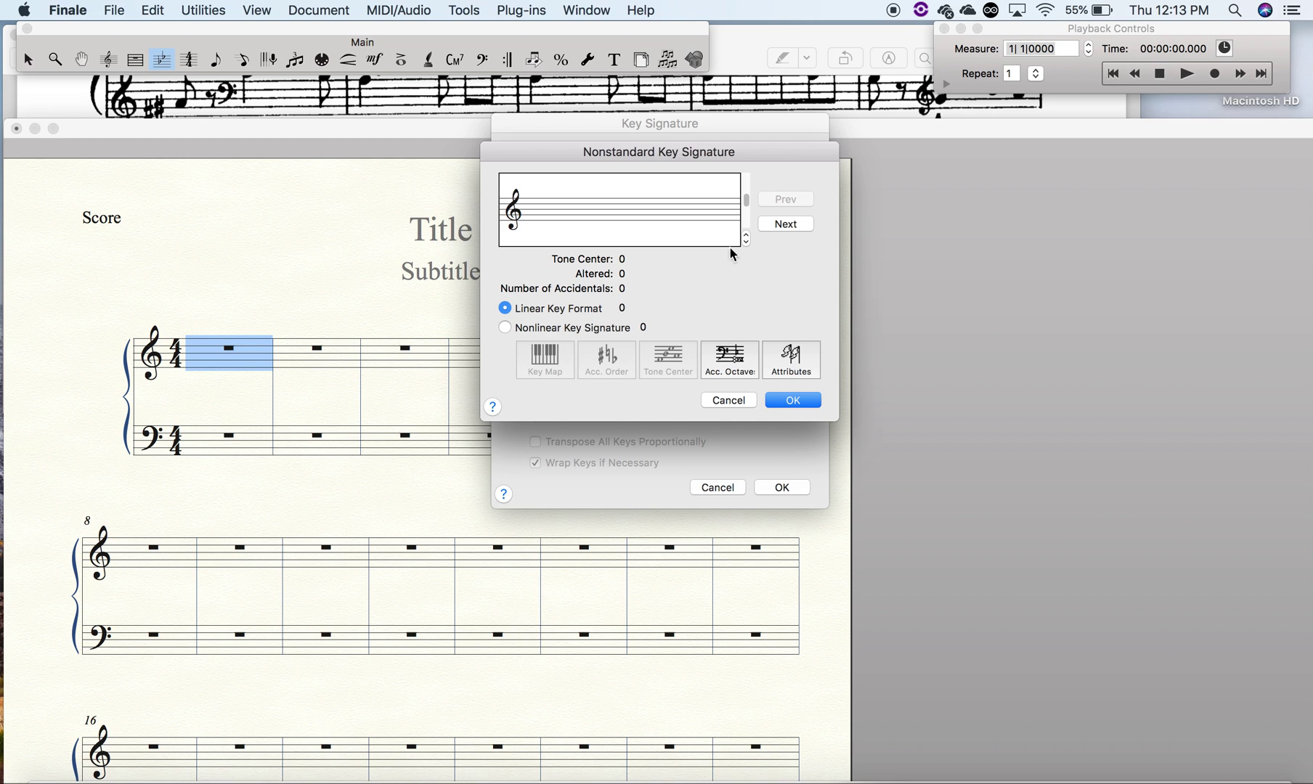
{"action": "left_click", "coordinate": [786, 224]}
{"action": "left_click", "coordinate": [786, 223]}
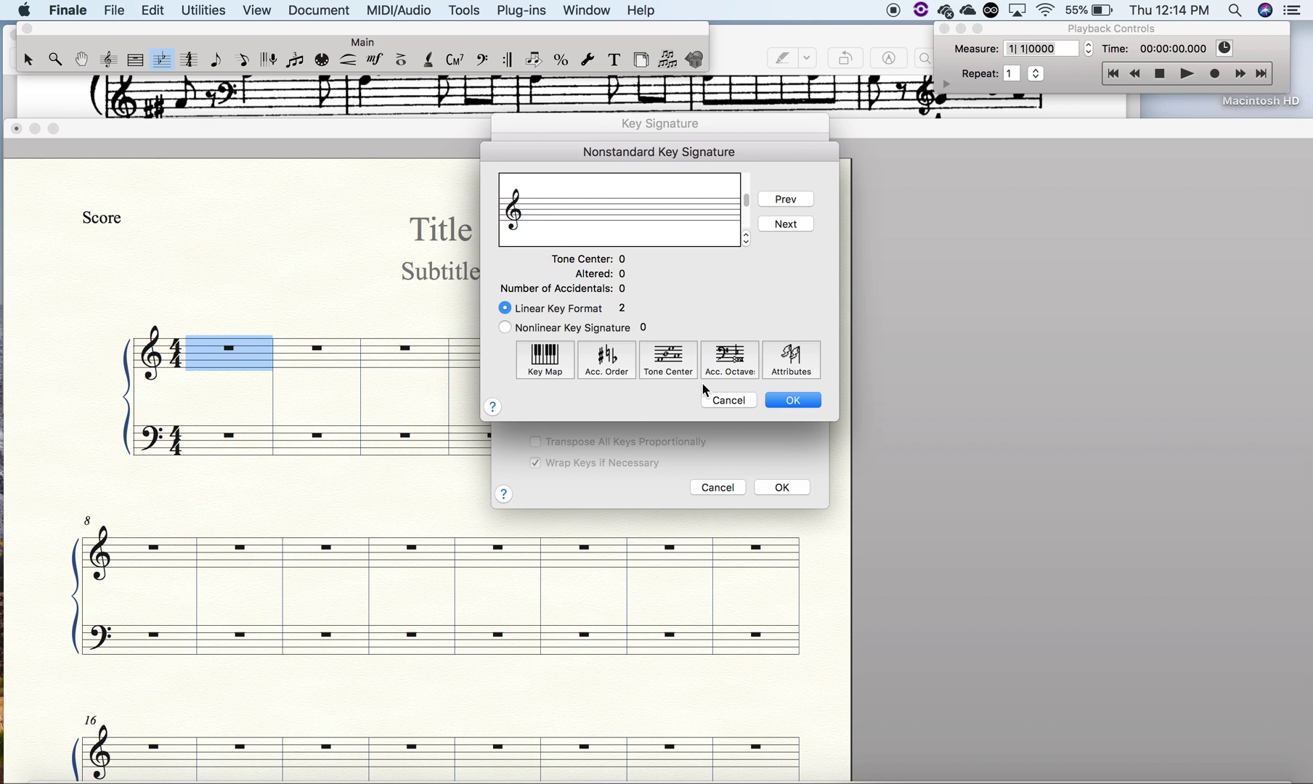
Open Acc. Order and position it to show unit 1 at step level 3, amount 1.
{"action": "left_click", "coordinate": [607, 369]}
{"action": "mouse_move", "coordinate": [688, 194]}
{"action": "left_mouse_down"}
{"action": "mouse_move", "coordinate": [999, 150]}
{"action": "mouse_move", "coordinate": [985, 152]}
{"action": "left_mouse_up"}
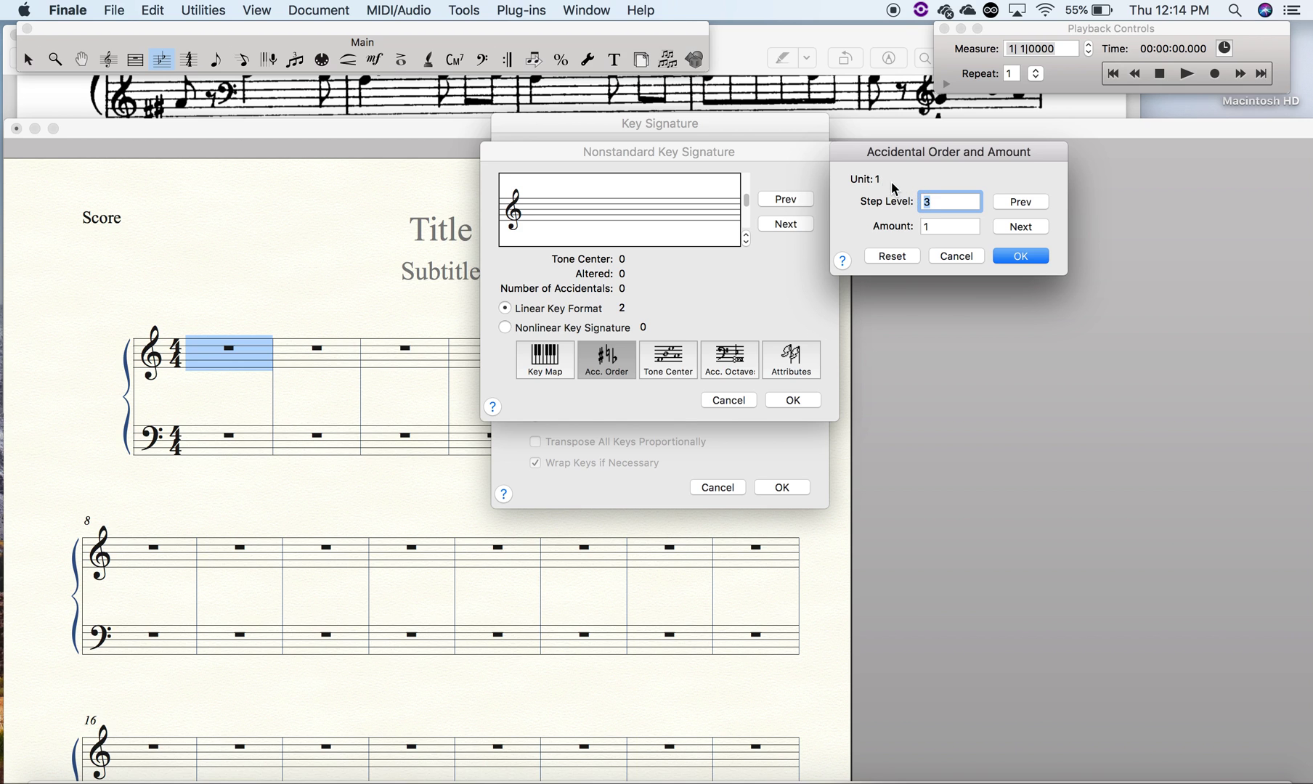
{"action": "mouse_move", "coordinate": [929, 151]}
{"action": "left_mouse_down"}
{"action": "mouse_move", "coordinate": [733, 233]}
{"action": "mouse_move", "coordinate": [576, 263]}
{"action": "left_mouse_up"}
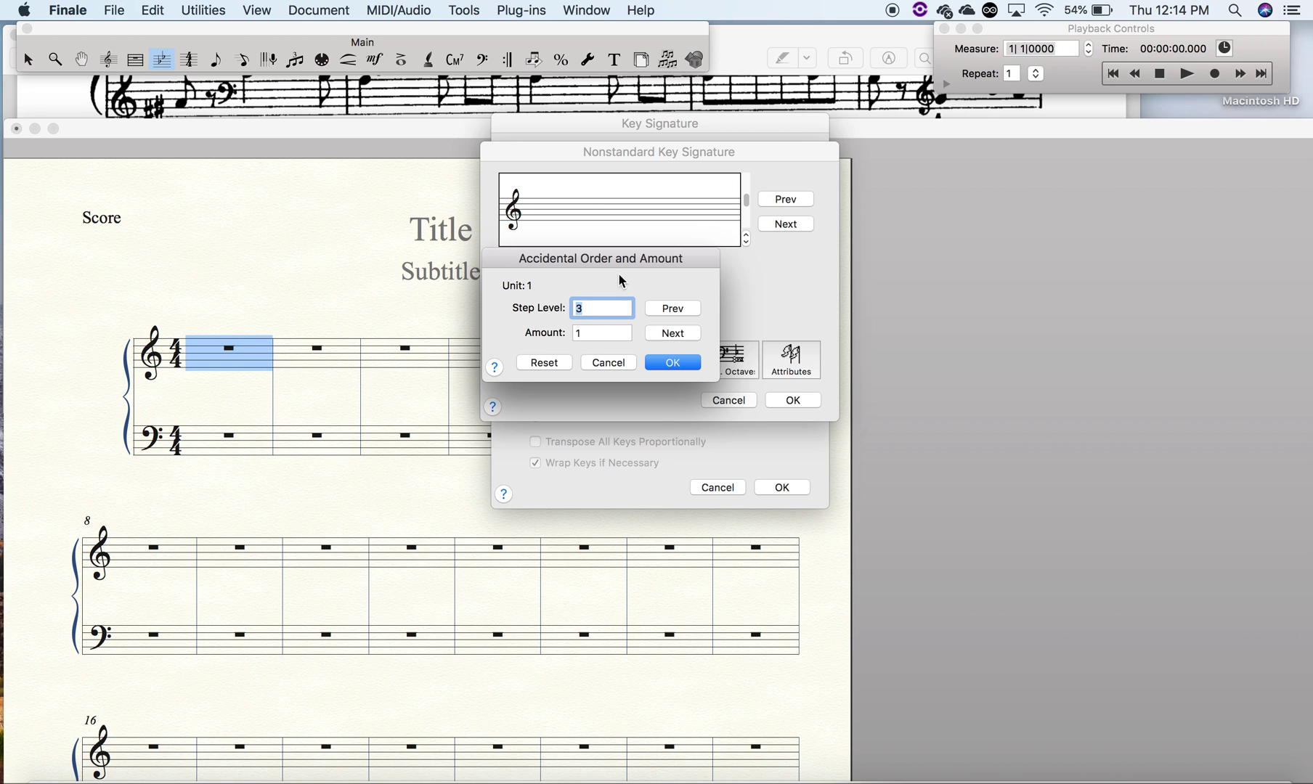
{"action": "left_click", "coordinate": [590, 334]}
{"action": "left_click", "coordinate": [590, 309]}
Change Unit -1's step level from 6 to 2 in Accidental Order and confirm.
{"action": "mouse_move", "coordinate": [598, 257]}
{"action": "left_mouse_down"}
{"action": "mouse_move", "coordinate": [747, 258]}
{"action": "mouse_move", "coordinate": [884, 179]}
{"action": "mouse_move", "coordinate": [868, 170]}
{"action": "left_mouse_up"}
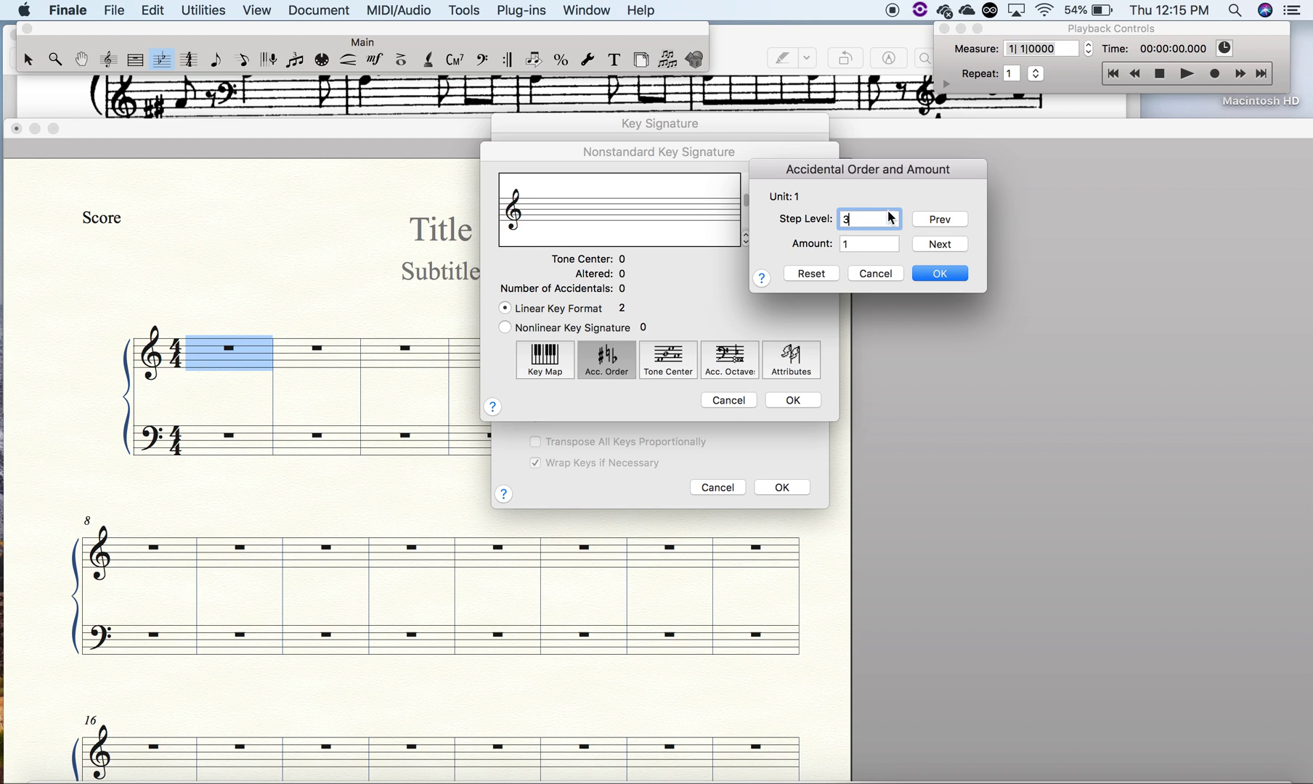
{"action": "left_click", "coordinate": [944, 219]}
{"action": "left_click_drag", "start_coordinate": [845, 169], "coordinate": [711, 189]}
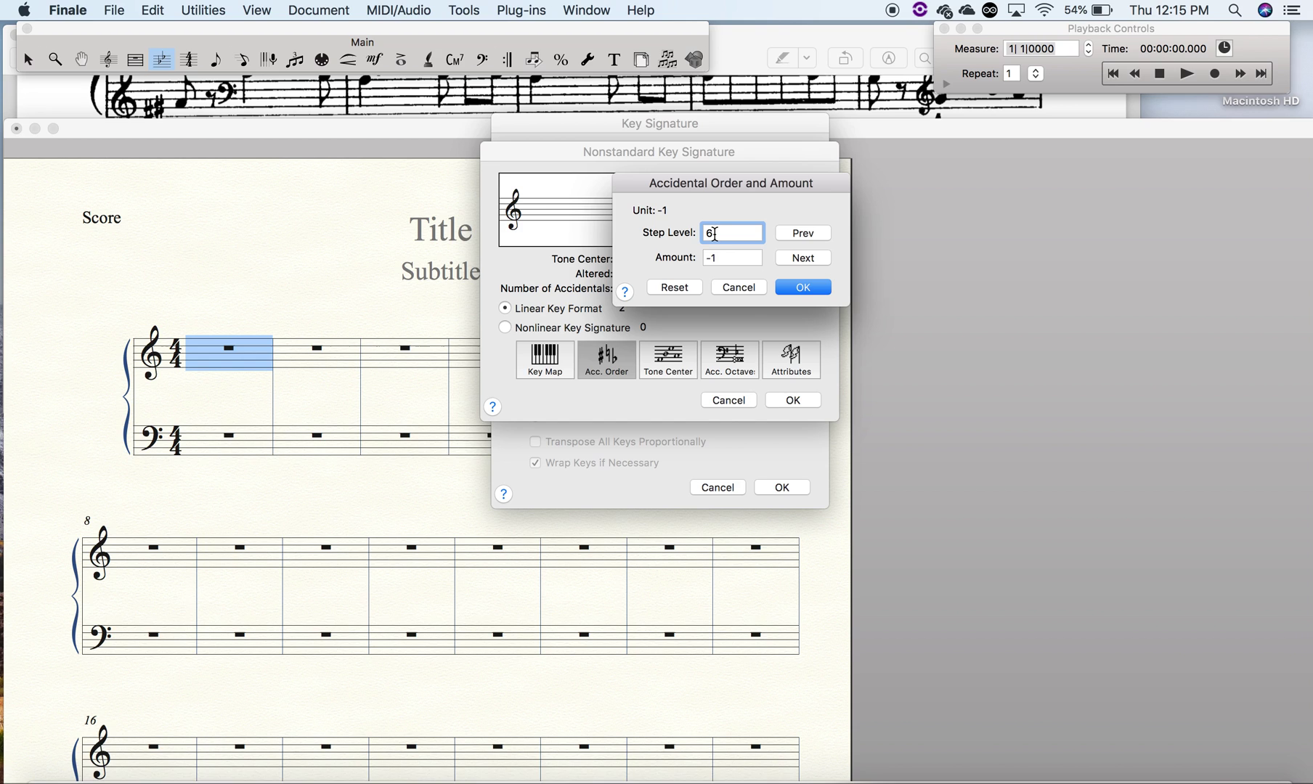
{"action": "double_click", "coordinate": [715, 234]}
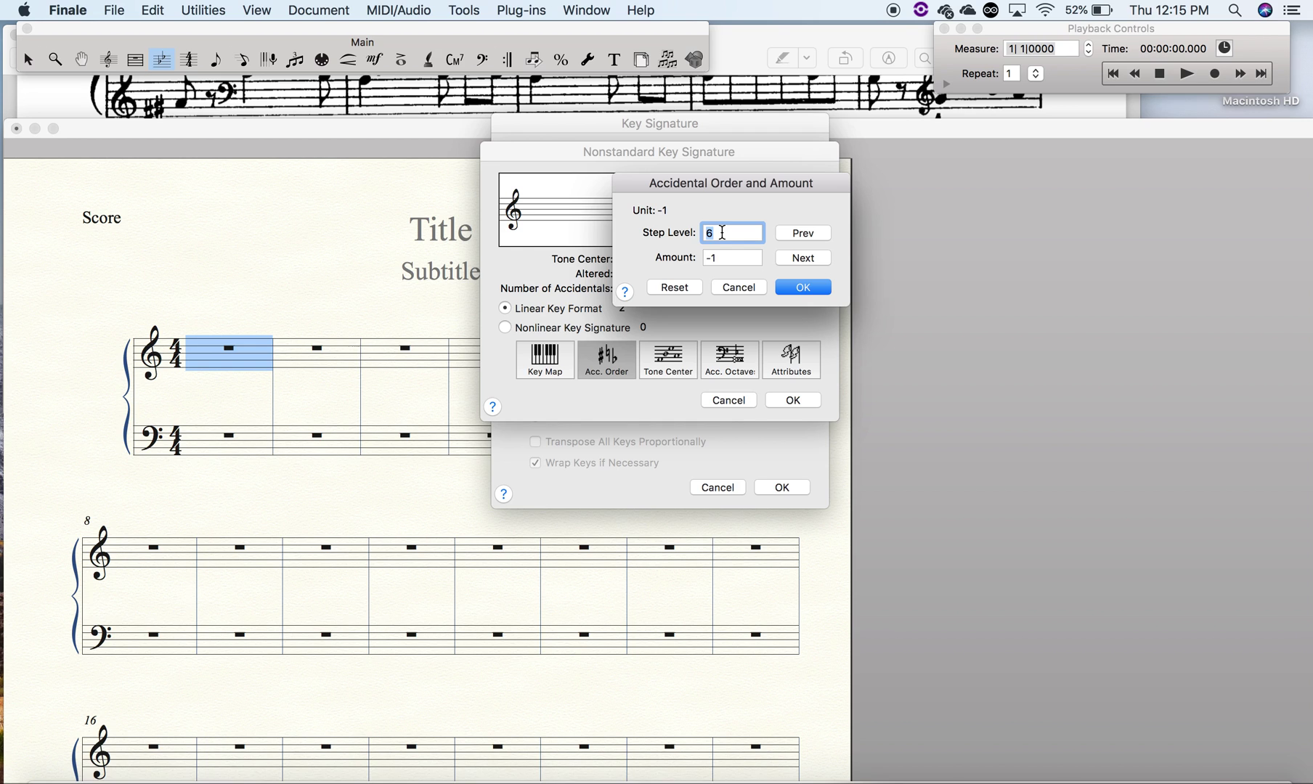
{"action": "type", "text": "2"}
{"action": "left_click", "coordinate": [802, 289]}
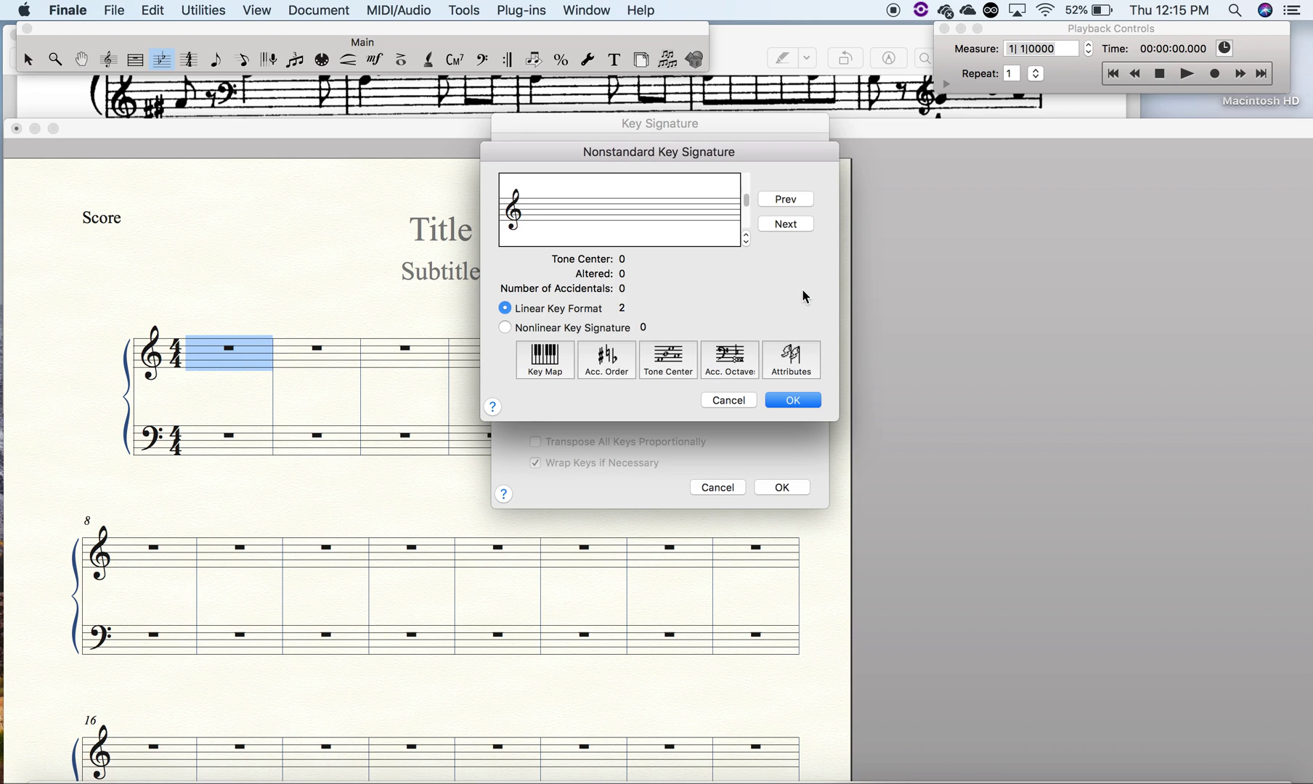
Set Unit 1's step level to 4 in the Accidental Order dialog.
{"action": "left_click", "coordinate": [745, 242]}
{"action": "left_click", "coordinate": [609, 370]}
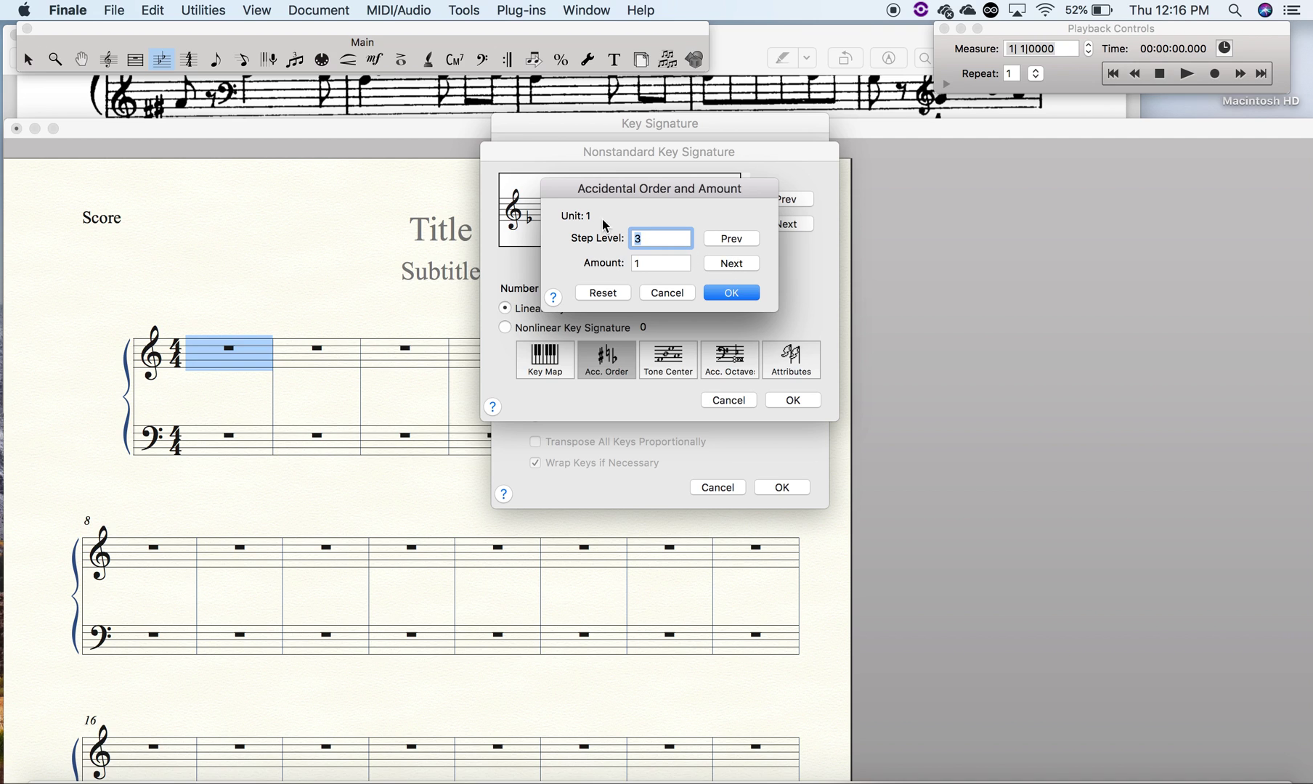
{"action": "left_click", "coordinate": [733, 242]}
{"action": "left_click", "coordinate": [728, 264]}
{"action": "type", "text": "4"}
{"action": "left_click", "coordinate": [731, 293]}
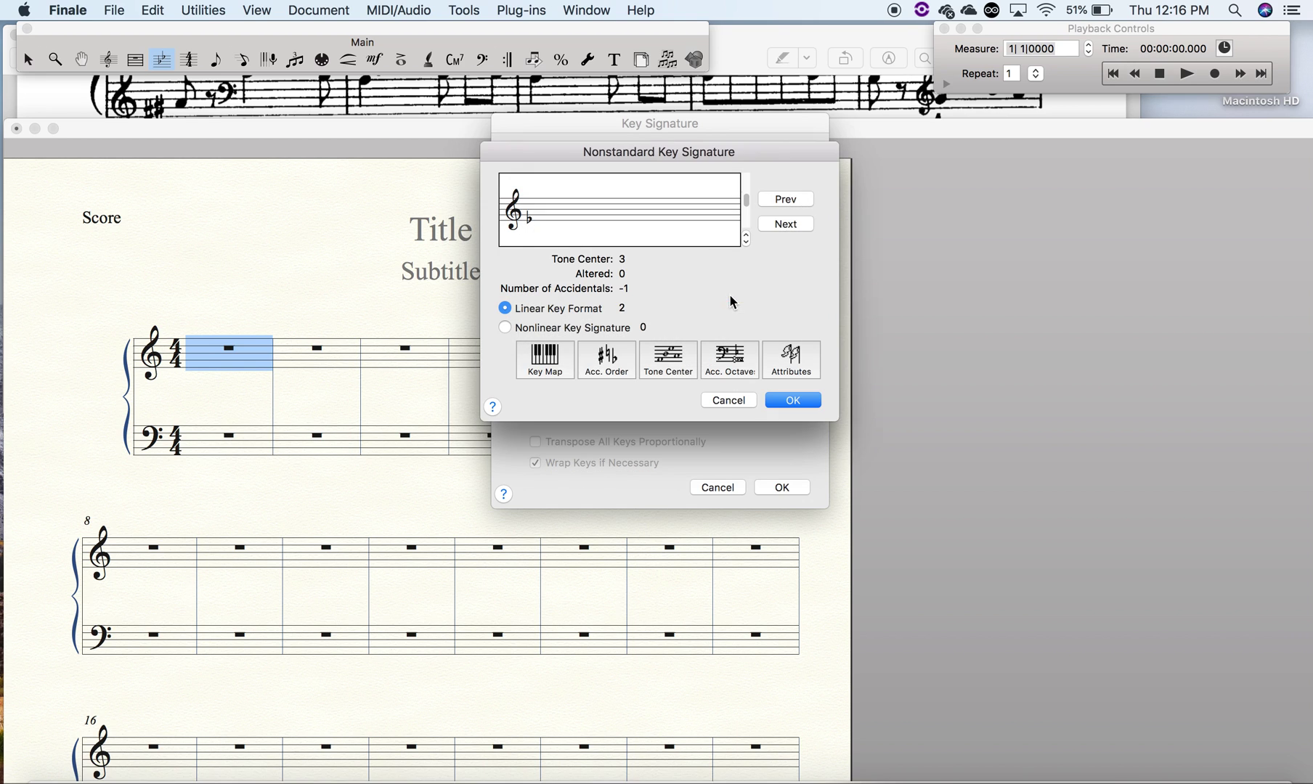
Step the key preview up to two sharps.
{"action": "left_click", "coordinate": [746, 233]}
{"action": "left_click", "coordinate": [746, 237]}
{"action": "left_click", "coordinate": [748, 238]}
Place the first sharp (Unit 1) in octave 0.
{"action": "left_click", "coordinate": [732, 373]}
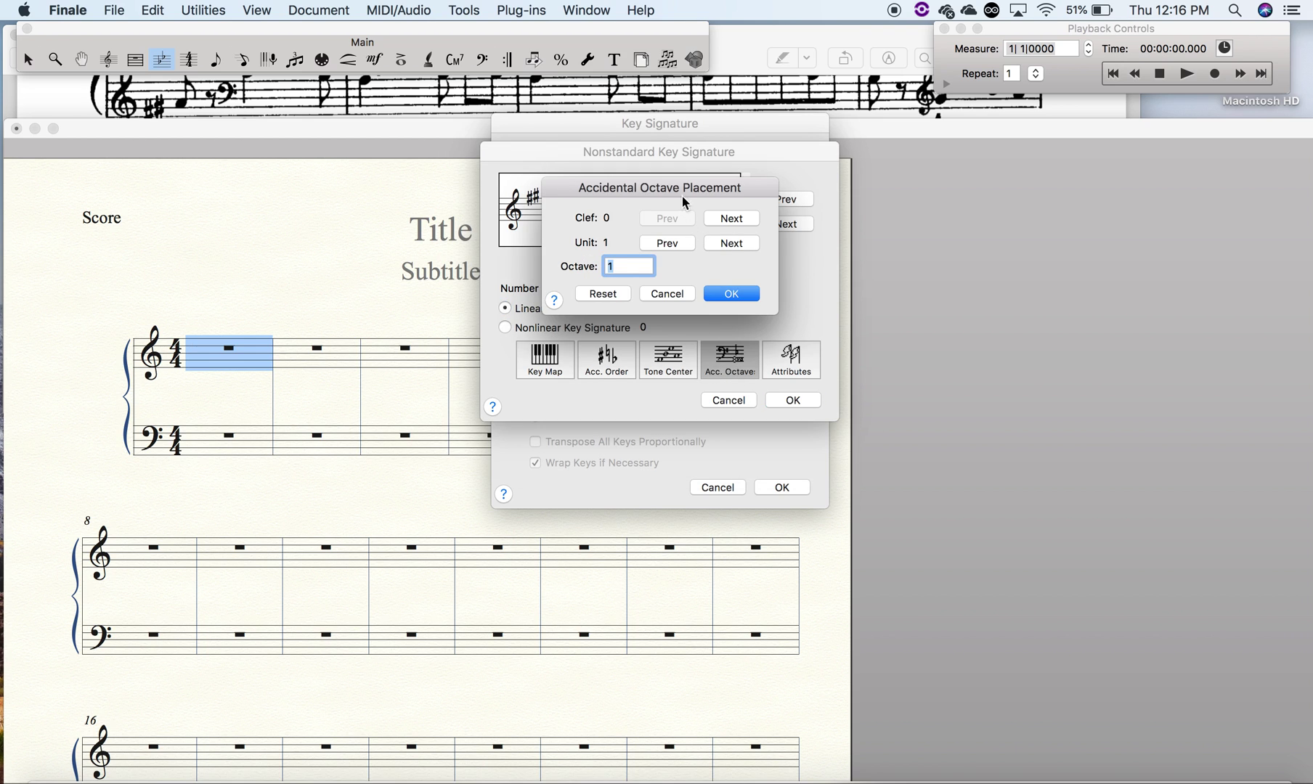
{"action": "mouse_move", "coordinate": [681, 190]}
{"action": "left_mouse_down"}
{"action": "mouse_move", "coordinate": [945, 177]}
{"action": "mouse_move", "coordinate": [946, 164]}
{"action": "left_mouse_up"}
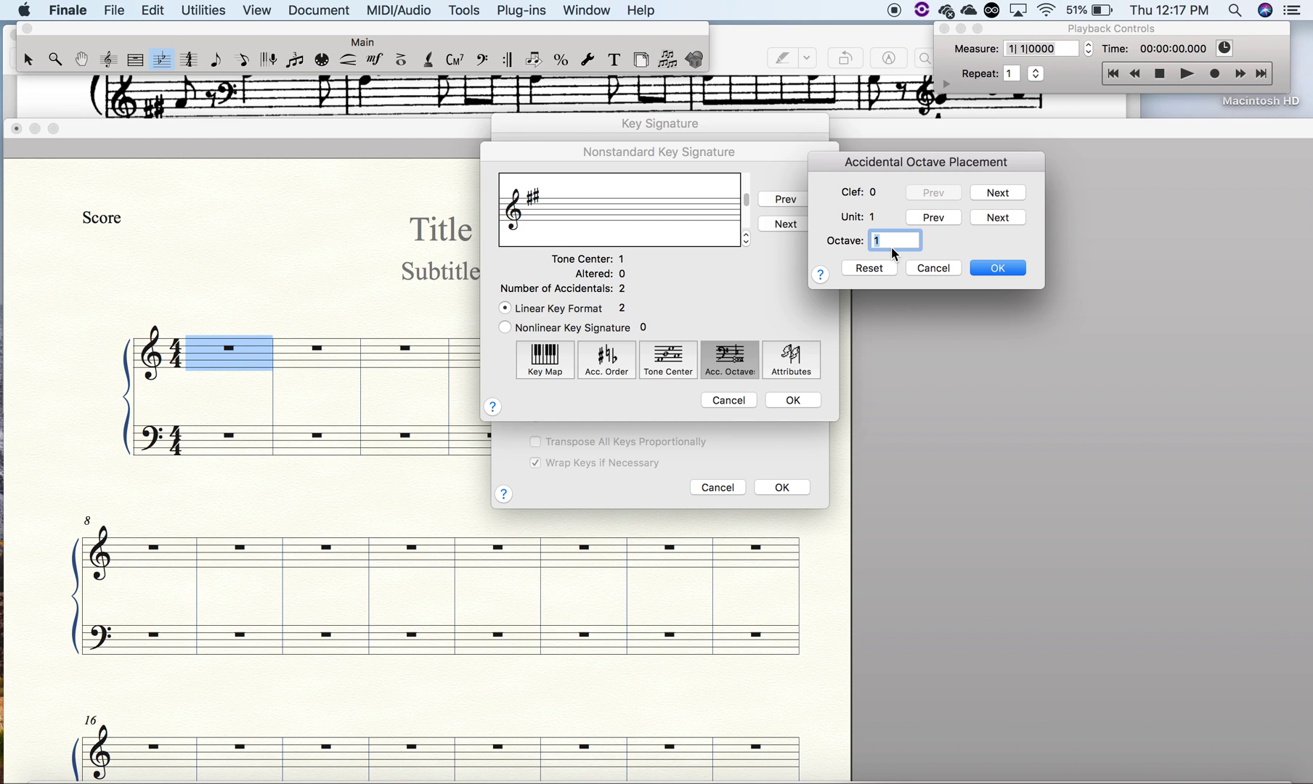
{"action": "type", "text": "0"}
{"action": "left_click", "coordinate": [995, 270]}
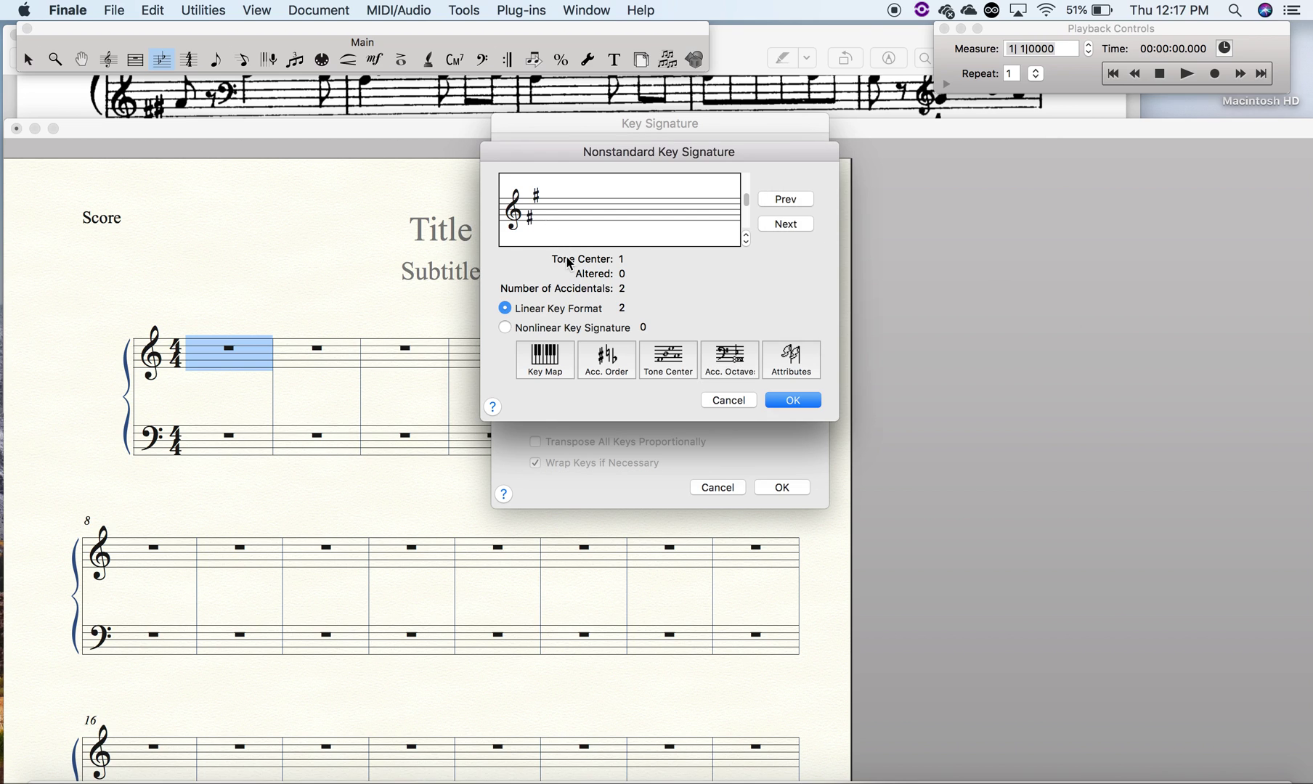
Place the second sharp (Unit 2) in octave 1, then step the preview down to no accidentals.
{"action": "left_click", "coordinate": [719, 369]}
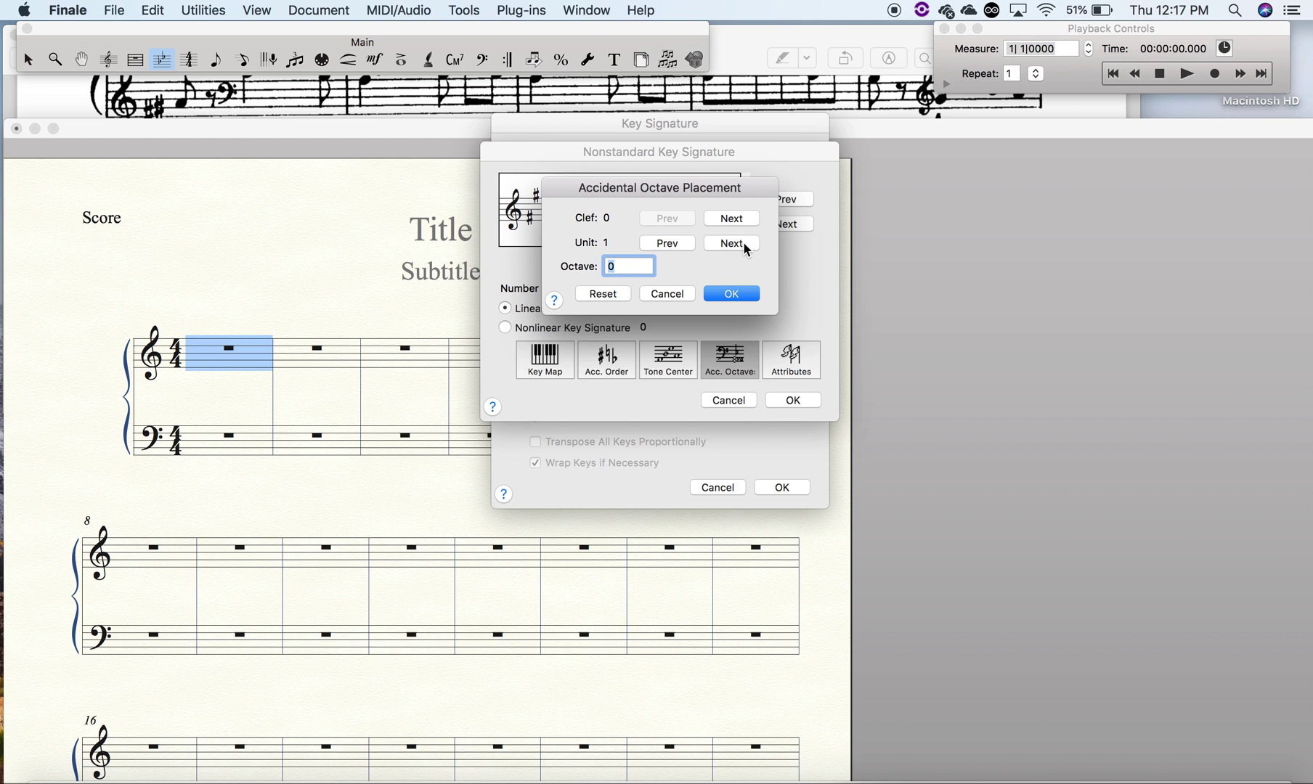
{"action": "left_click", "coordinate": [745, 247]}
{"action": "type", "text": "1"}
{"action": "left_click", "coordinate": [732, 294]}
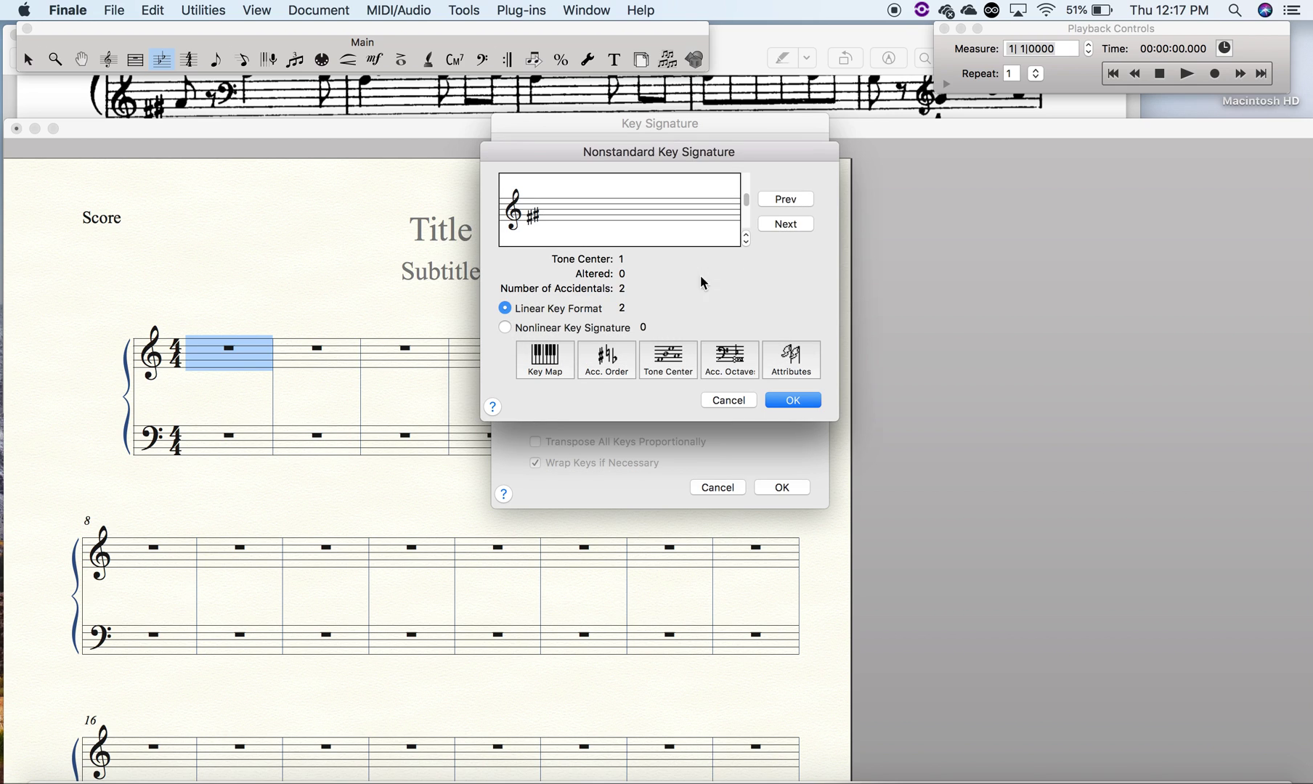
{"action": "left_click", "coordinate": [747, 242]}
{"action": "left_click", "coordinate": [746, 242]}
Step the preview back to the two-sharp key and confirm both key signature dialogs.
{"action": "left_click", "coordinate": [746, 243]}
{"action": "left_click", "coordinate": [746, 235]}
{"action": "left_click", "coordinate": [746, 235]}
{"action": "left_click", "coordinate": [745, 236]}
{"action": "left_click", "coordinate": [806, 399]}
{"action": "left_click", "coordinate": [783, 488]}
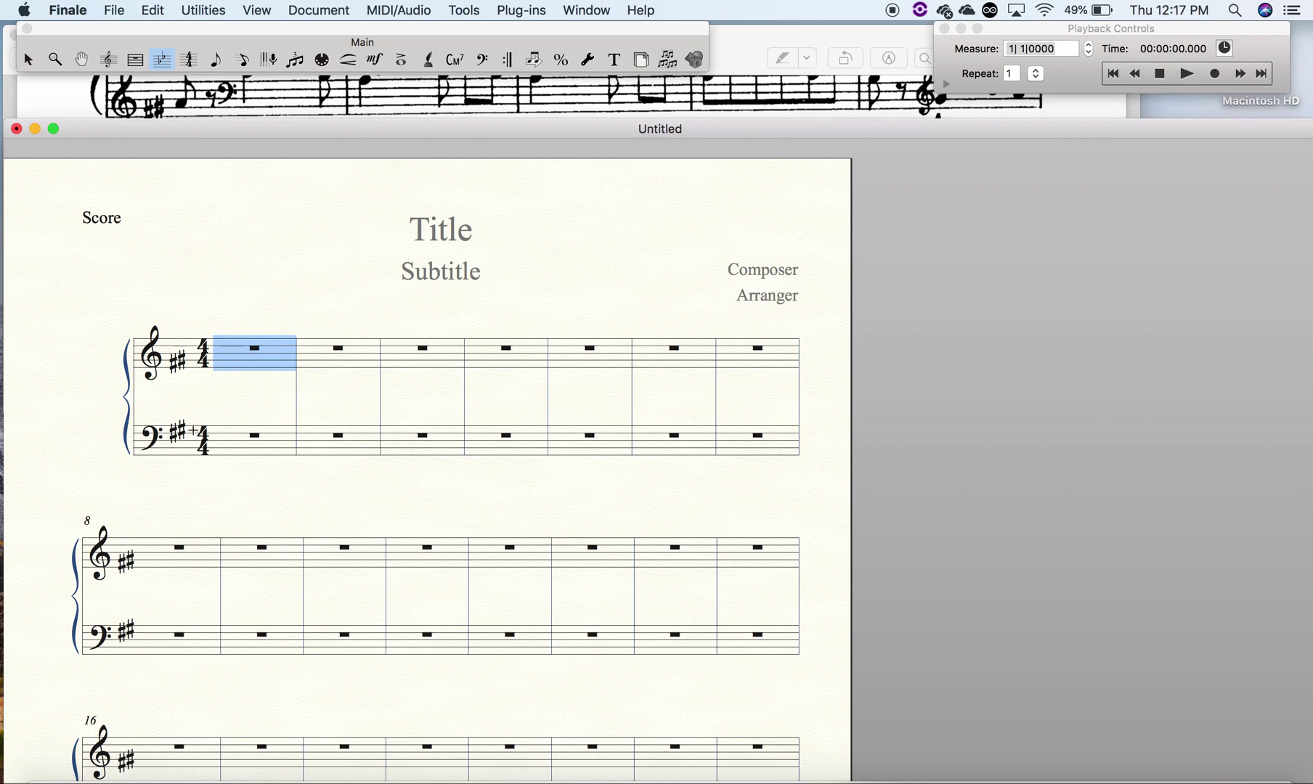